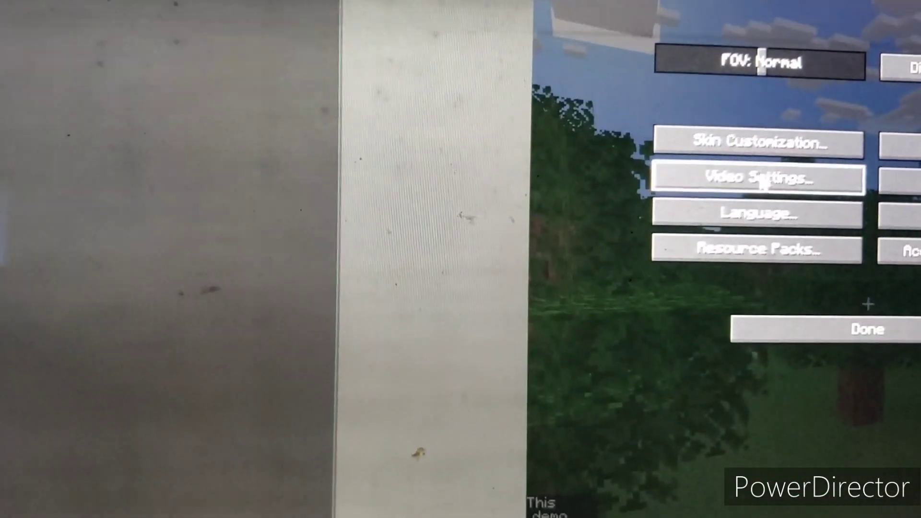
Open the Video Settings screen from Minecraft's Options menu
click(764, 184)
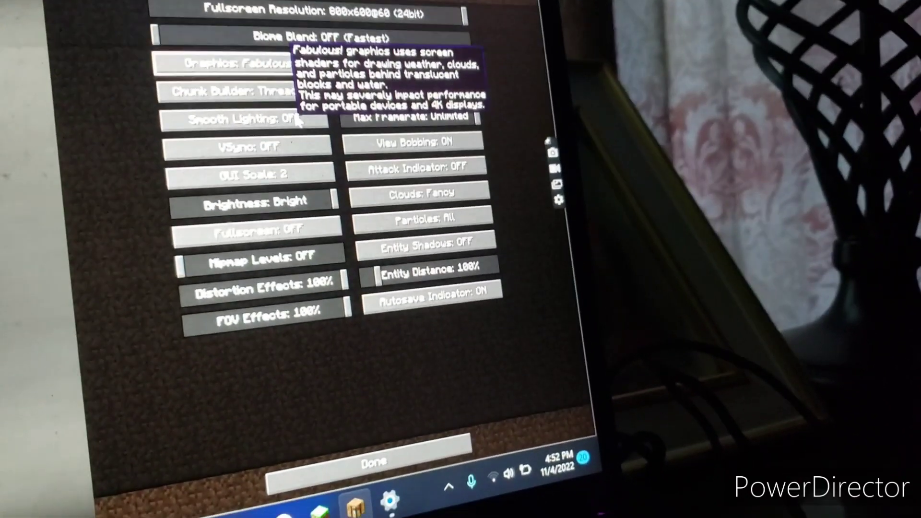
Set Graphics to Fast, Clouds to OFF and Particles to Minimal, then leave the screen
click(238, 62)
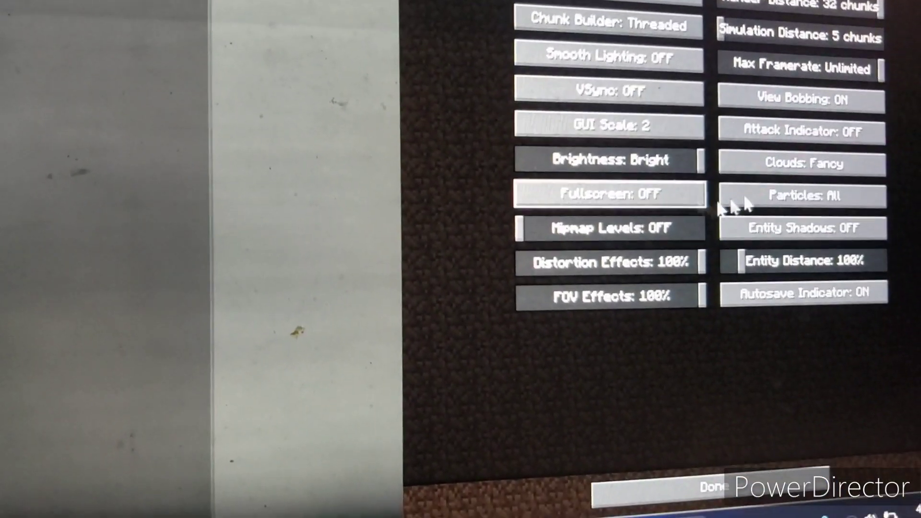
click(799, 183)
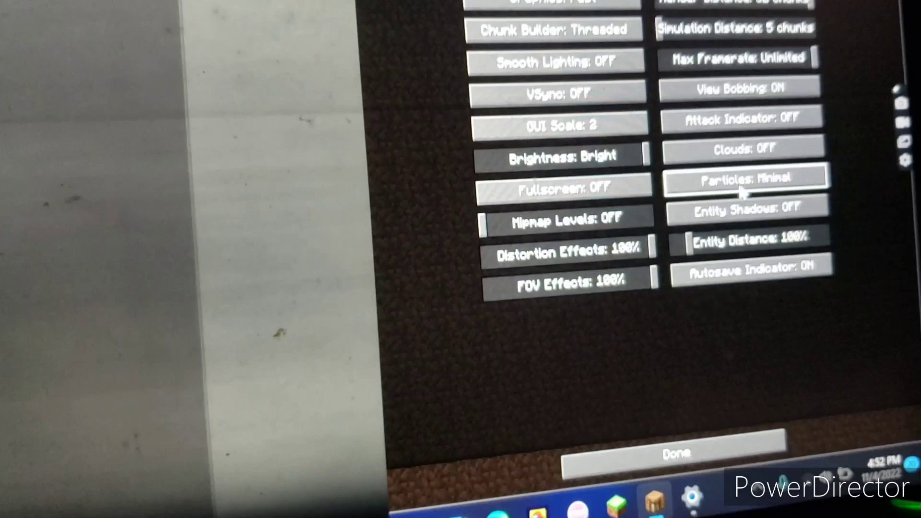
click(741, 151)
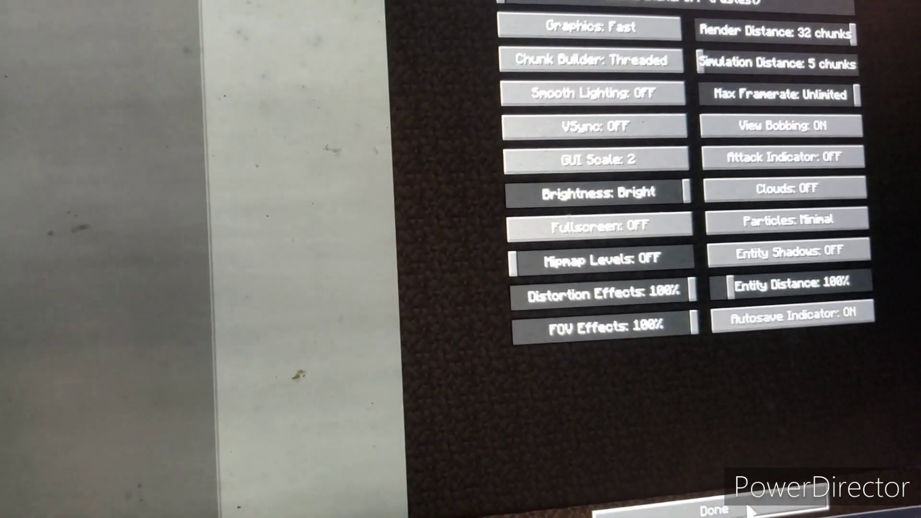
key(Escape)
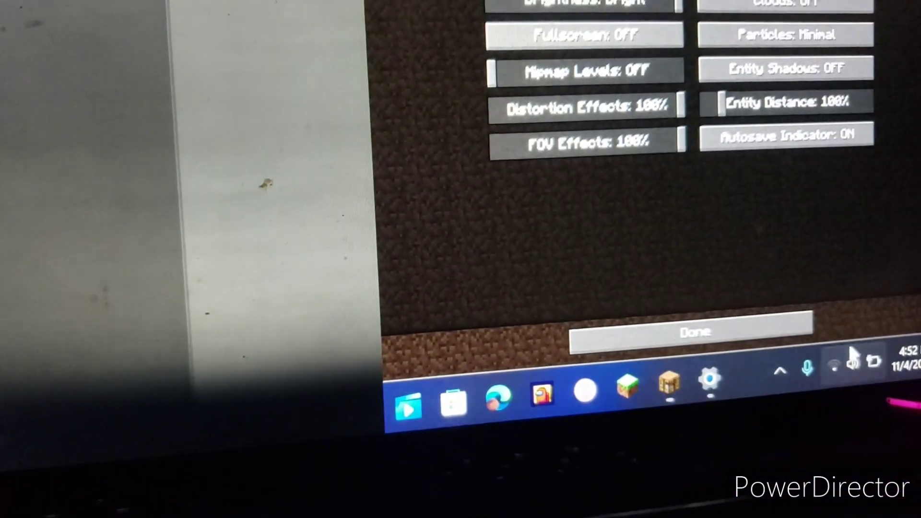
click(851, 356)
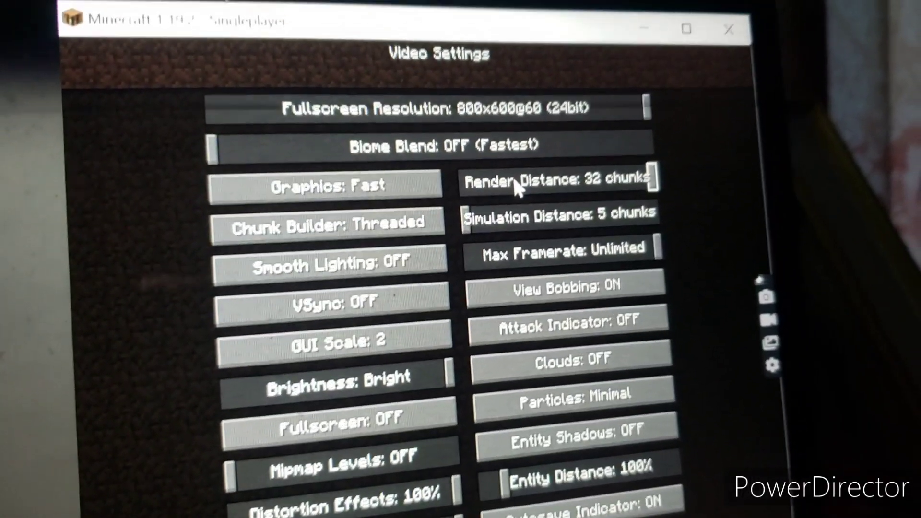
Lower Render Distance from 32 to about 3 chunks and set GUI Scale to Auto
drag(513, 176, 568, 172)
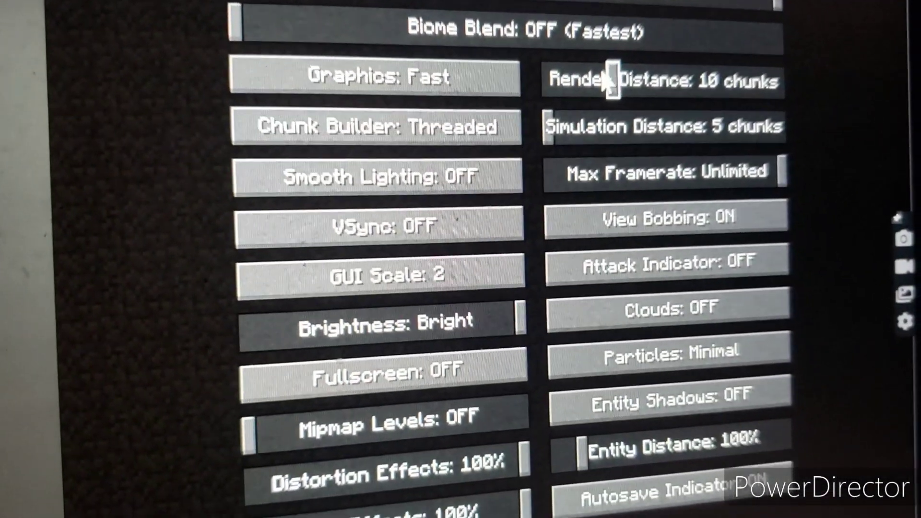
drag(617, 102, 603, 102)
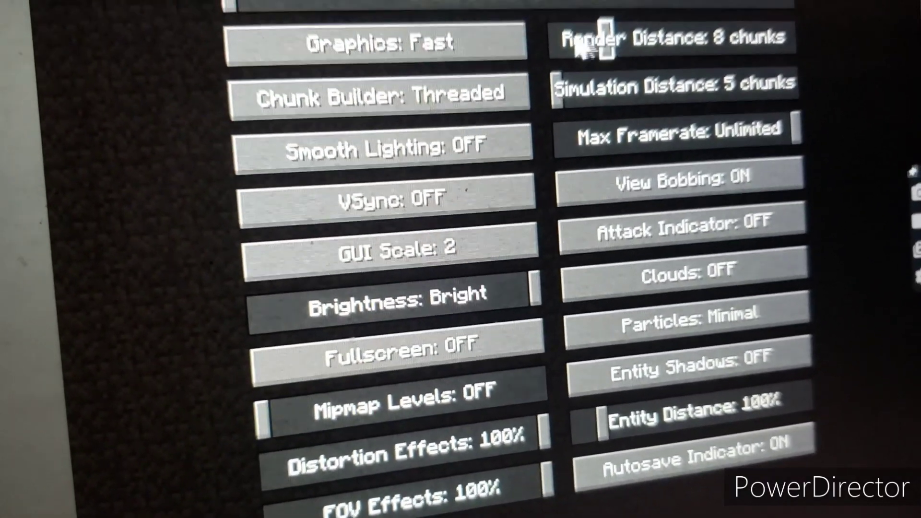
drag(608, 40, 555, 33)
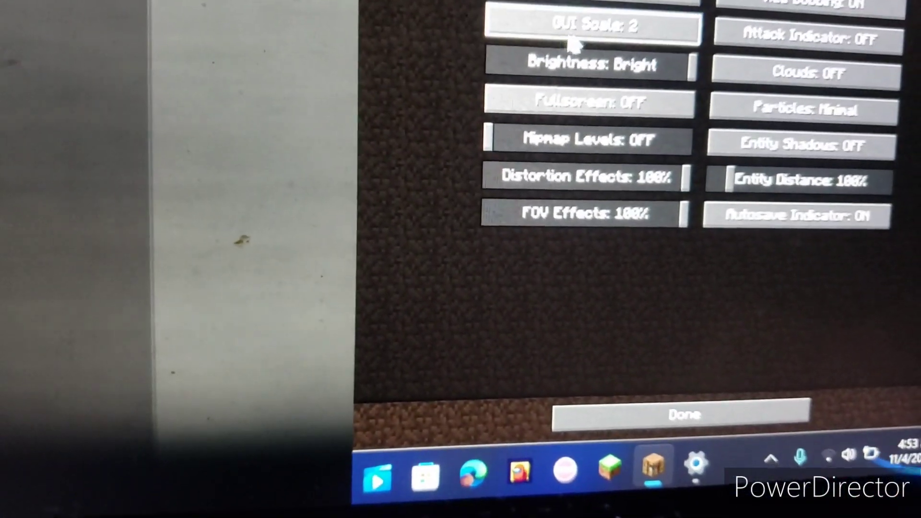
click(573, 43)
click(579, 150)
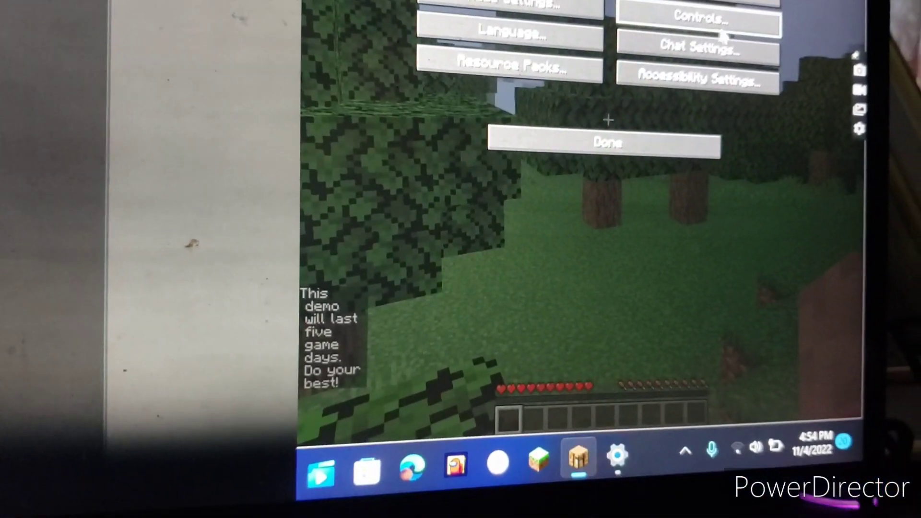
Close the options menus to resume the demo world
key(Escape)
key(Escape)
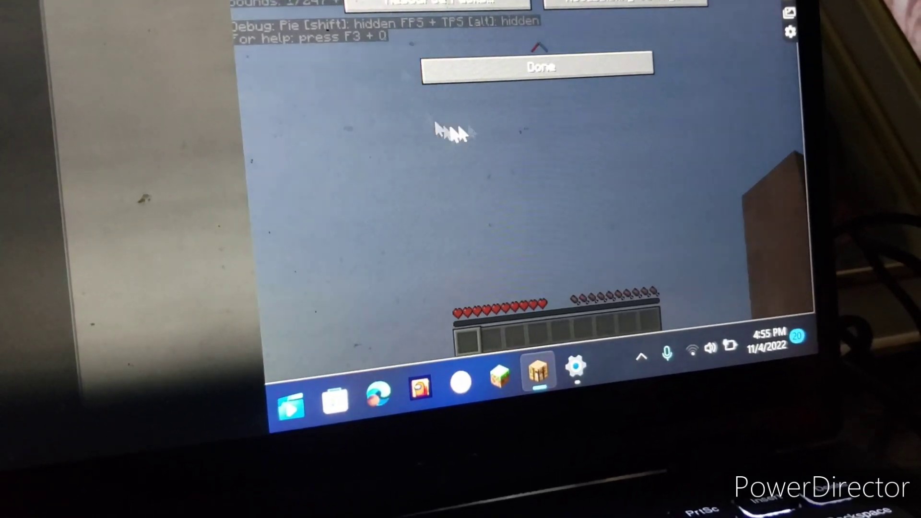
key(Escape)
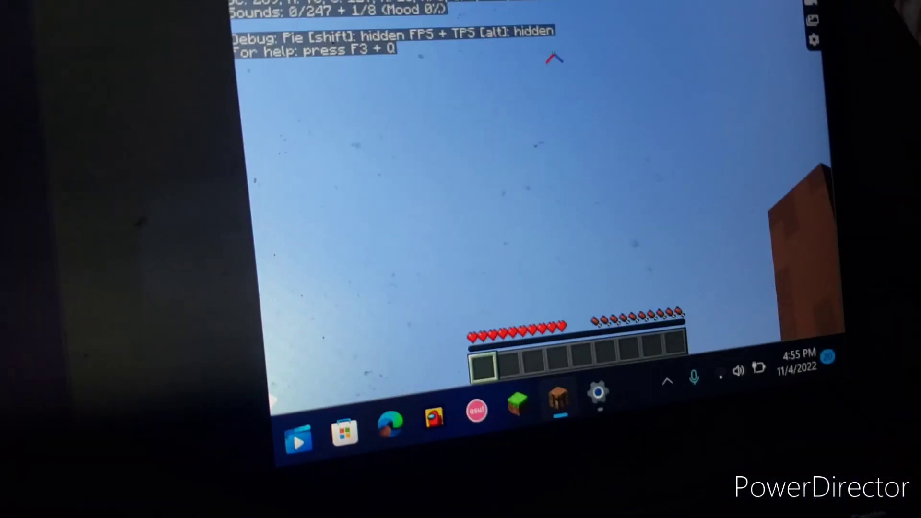